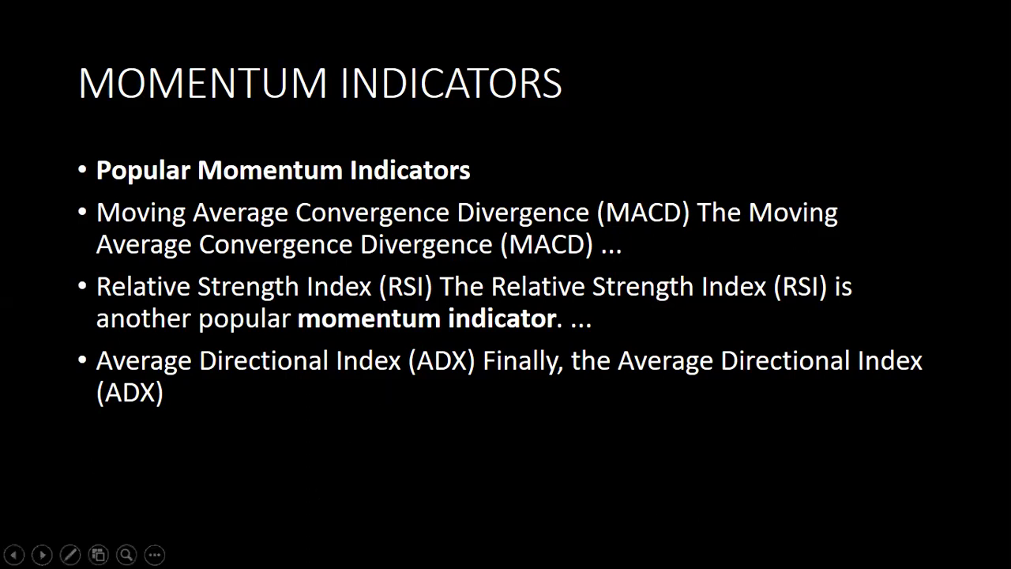
# - End the slideshow, switch to the LTCUSDT chart on TradingView in the browser and set its timeframe to 4h
pyautogui.press('Escape')
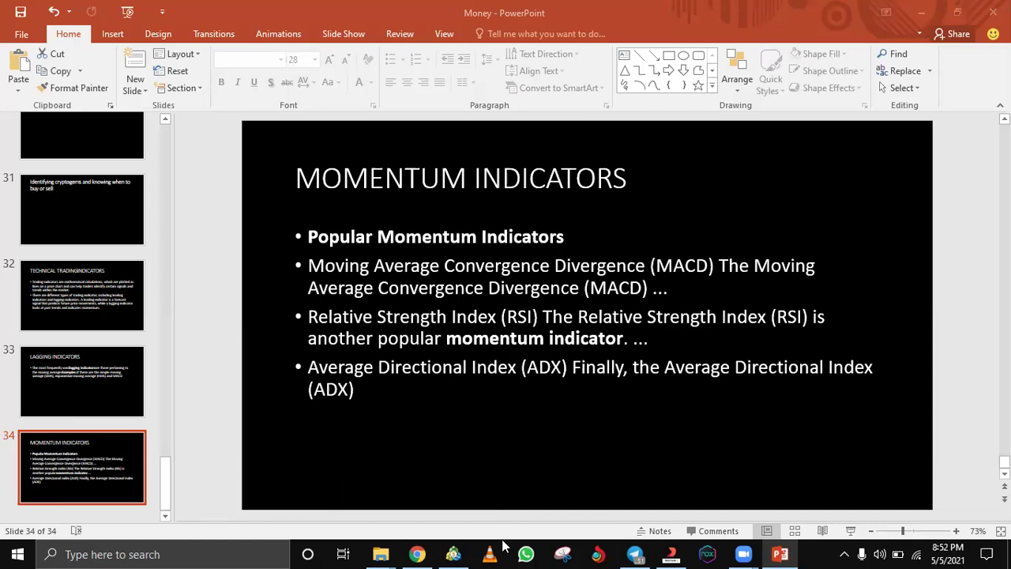
pyautogui.hotkey('alt', 'Tab')
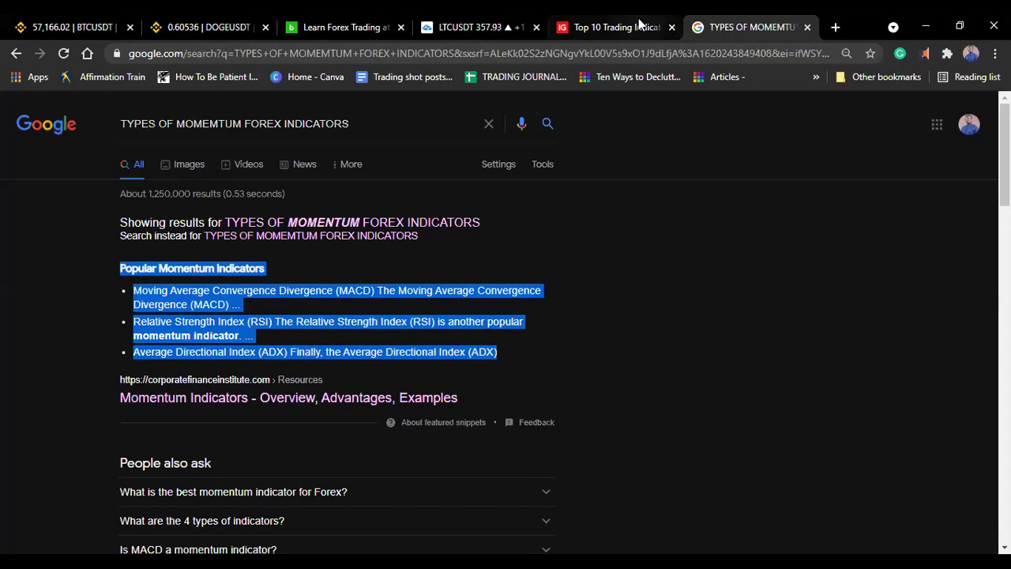
pyautogui.click(449, 26)
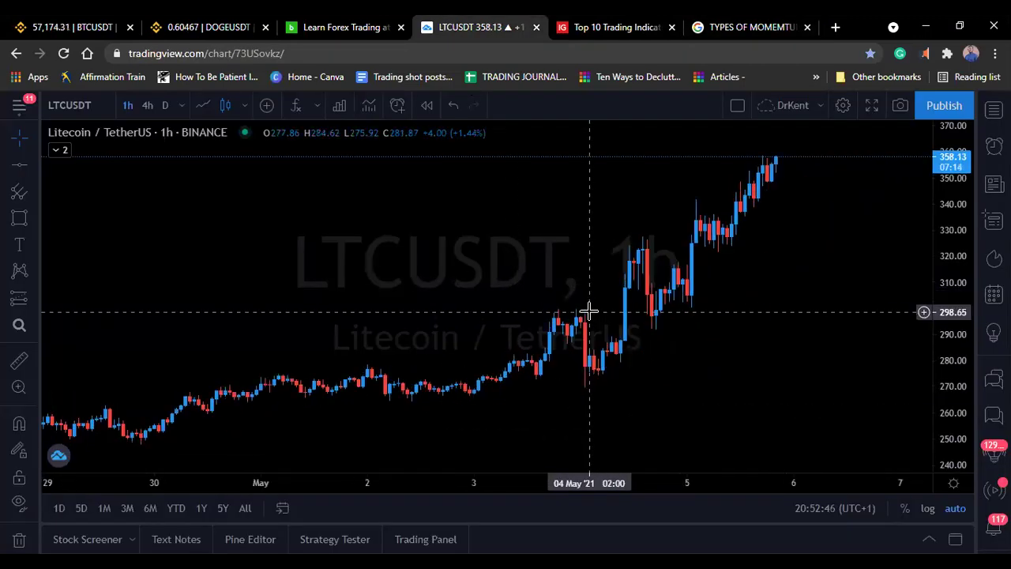
pyautogui.click(147, 105)
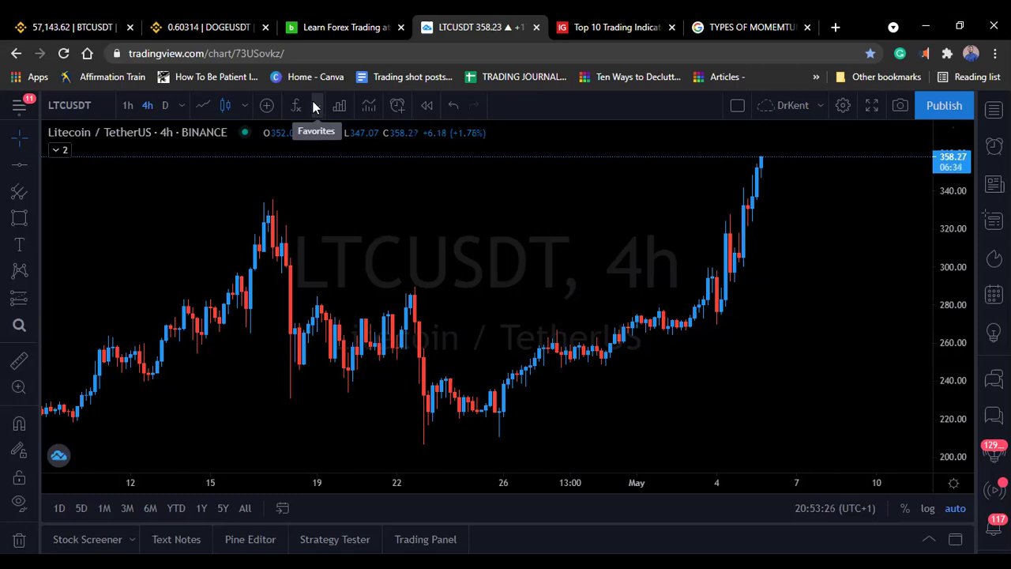
# - Find the built-in Moving Average among the indicators and add it to the LTCUSDT chart
pyautogui.click(317, 108)
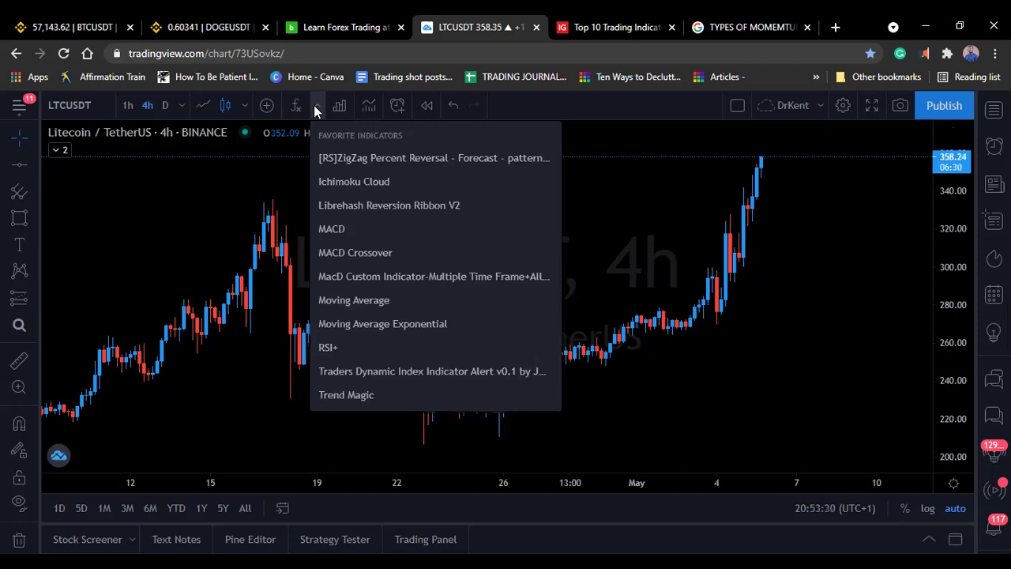
pyautogui.click(276, 142)
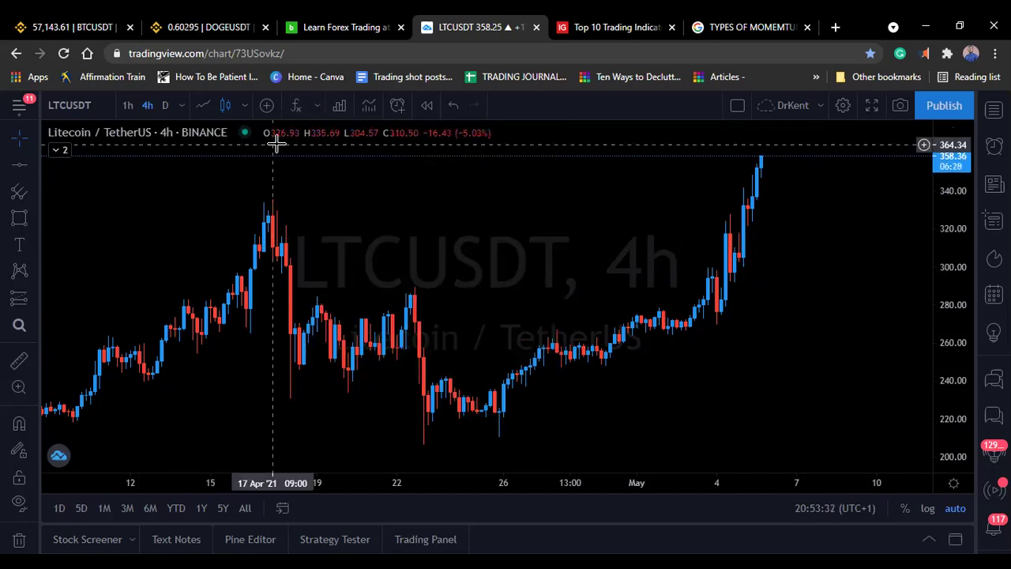
pyautogui.click(293, 110)
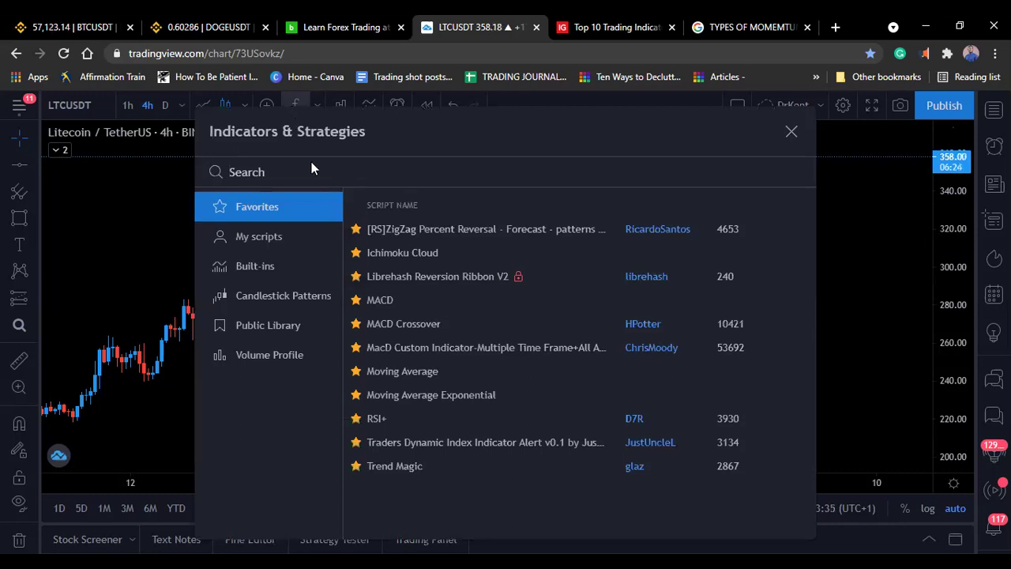
pyautogui.write('MOVING')
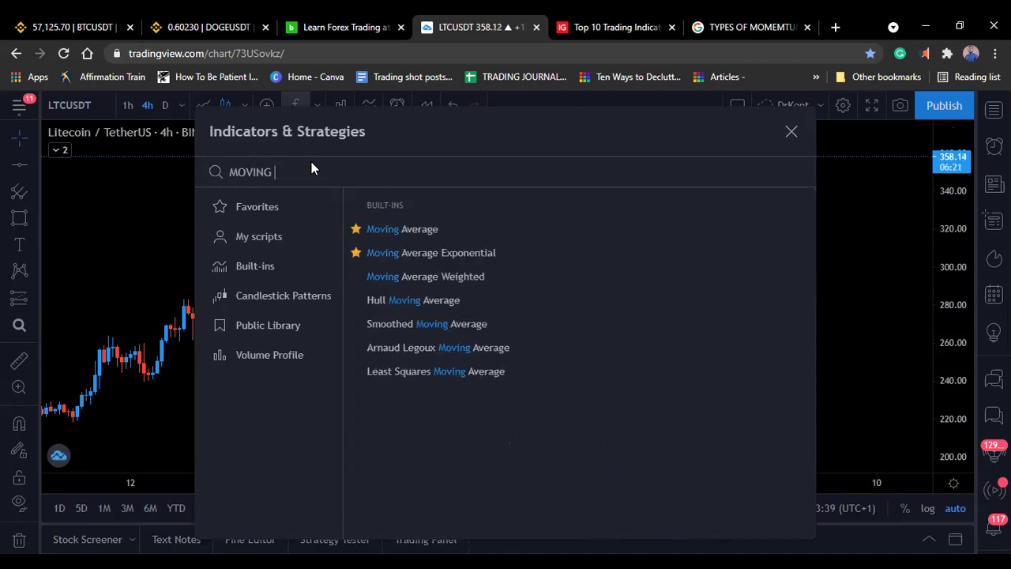
pyautogui.write(' AVER')
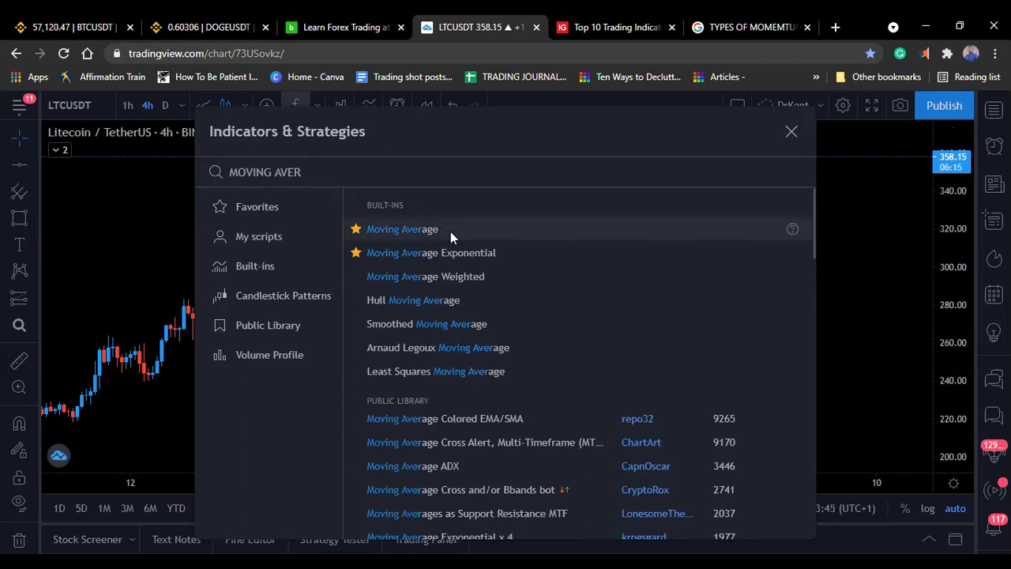
pyautogui.click(409, 230)
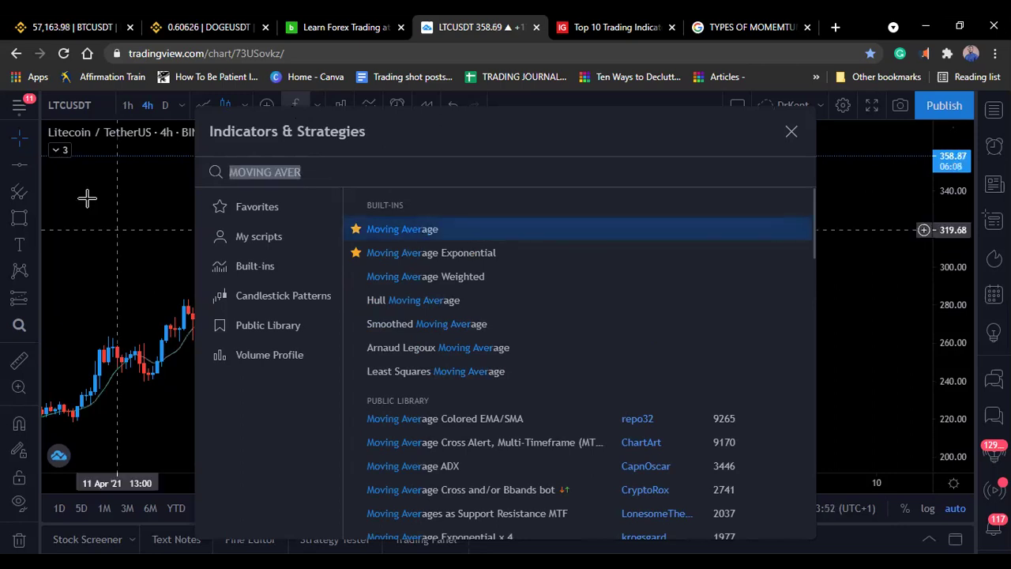
pyautogui.press('Escape')
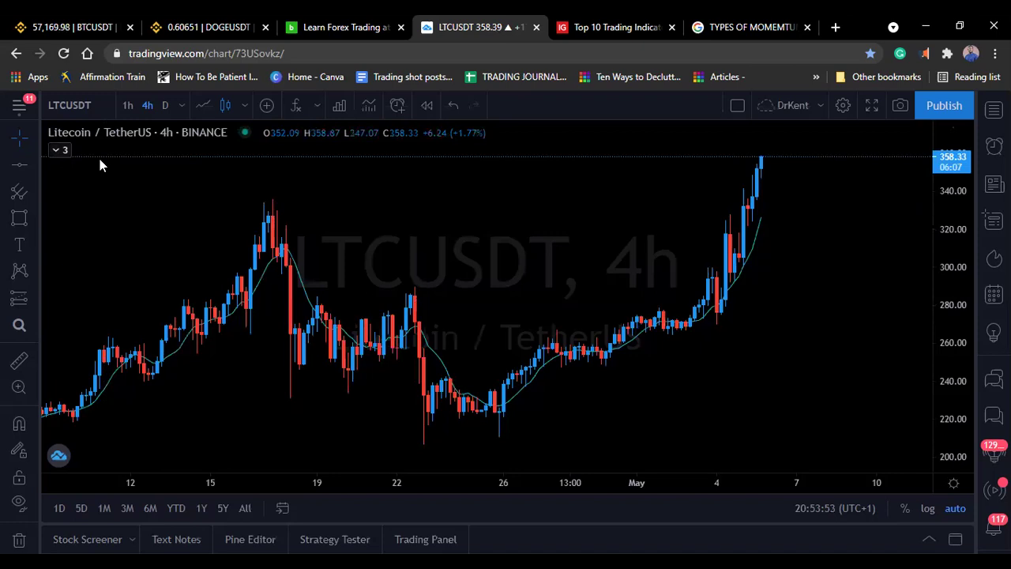
# - Remove the hidden MA 20 and MA 50 indicators from the chart, keeping only the MA 9
pyautogui.moveTo(101, 164)
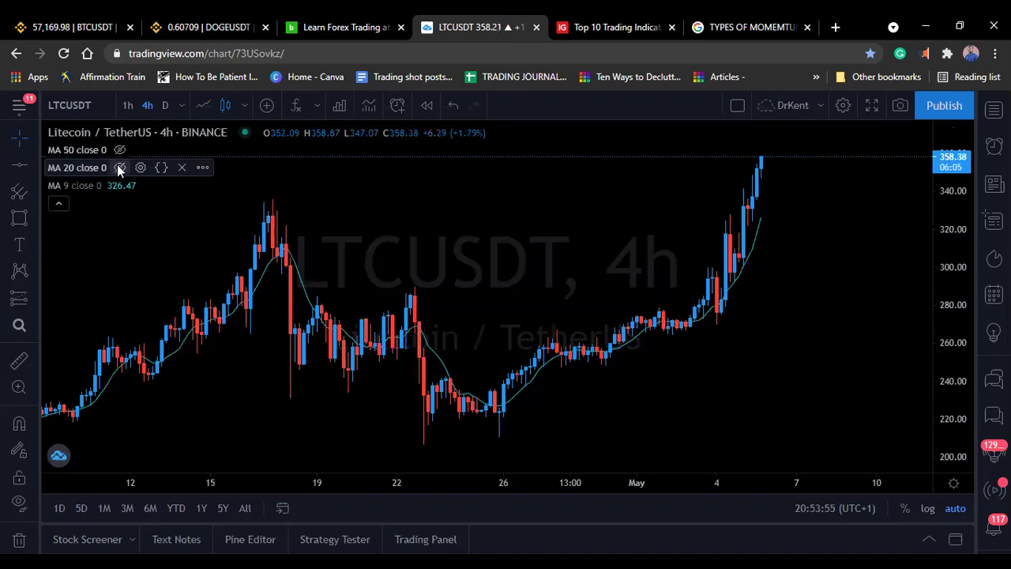
pyautogui.click(119, 168)
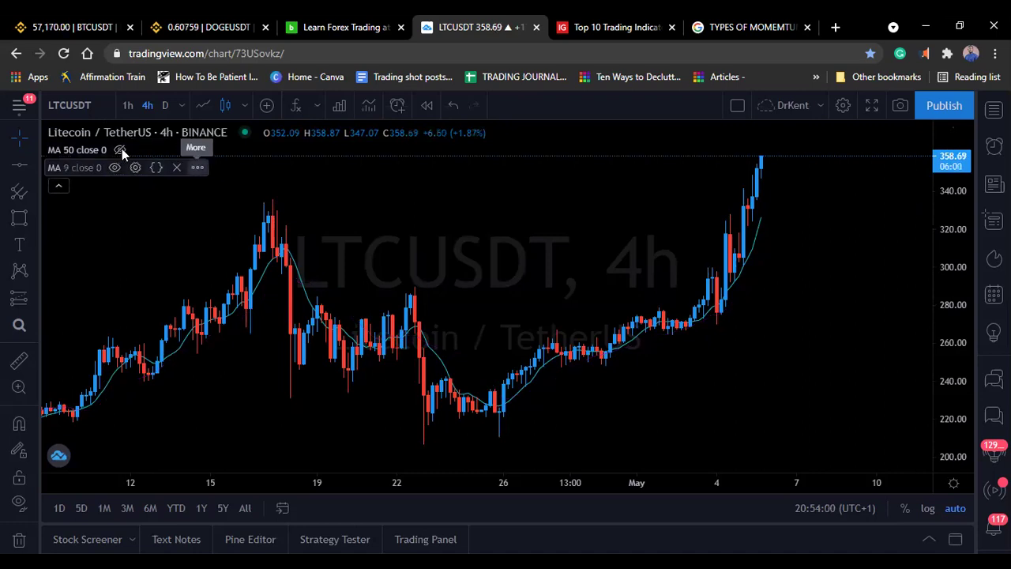
pyautogui.click(183, 167)
pyautogui.click(183, 150)
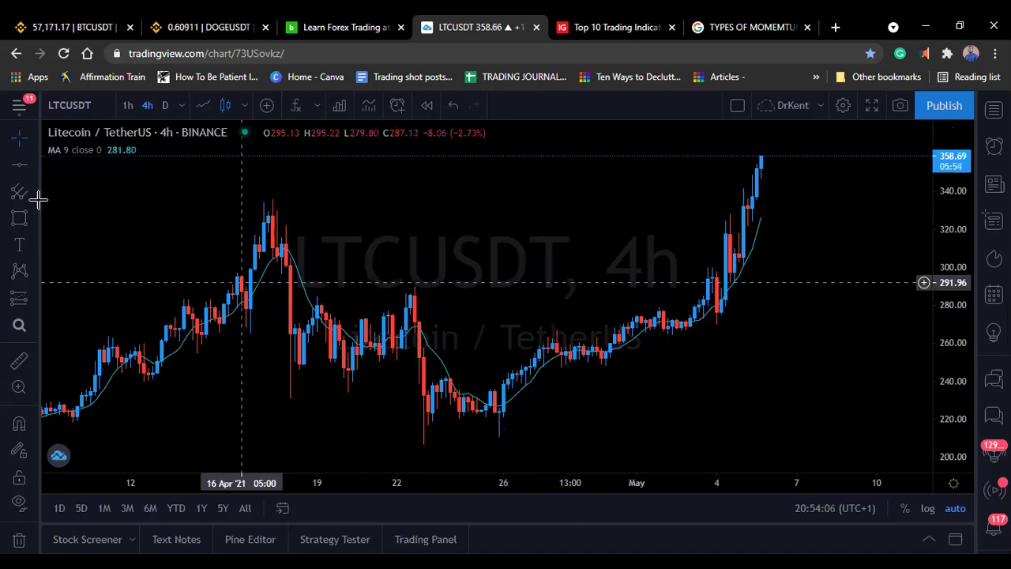
# - Set the length of the remaining moving average to 50 in its settings
pyautogui.click(135, 149)
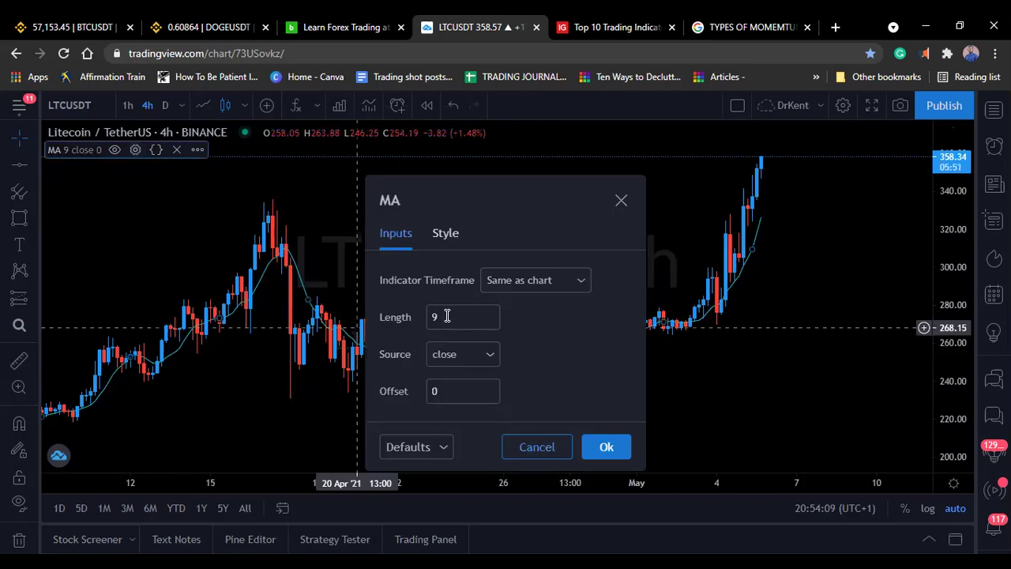
pyautogui.click(447, 311)
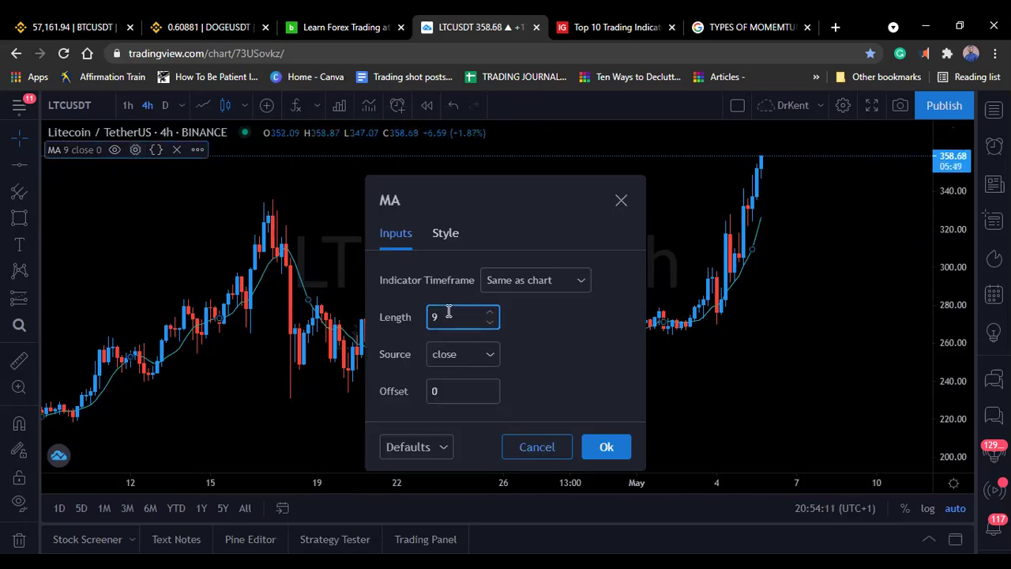
pyautogui.press('BackSpace')
pyautogui.write('50')
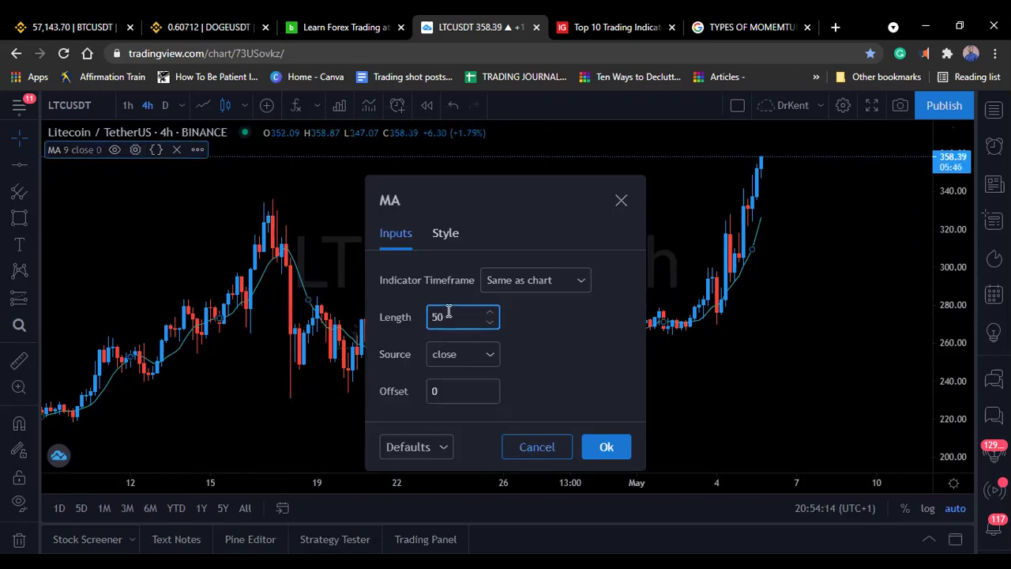
# - Style the moving average line in orange with the second thickness and apply the settings
pyautogui.click(446, 233)
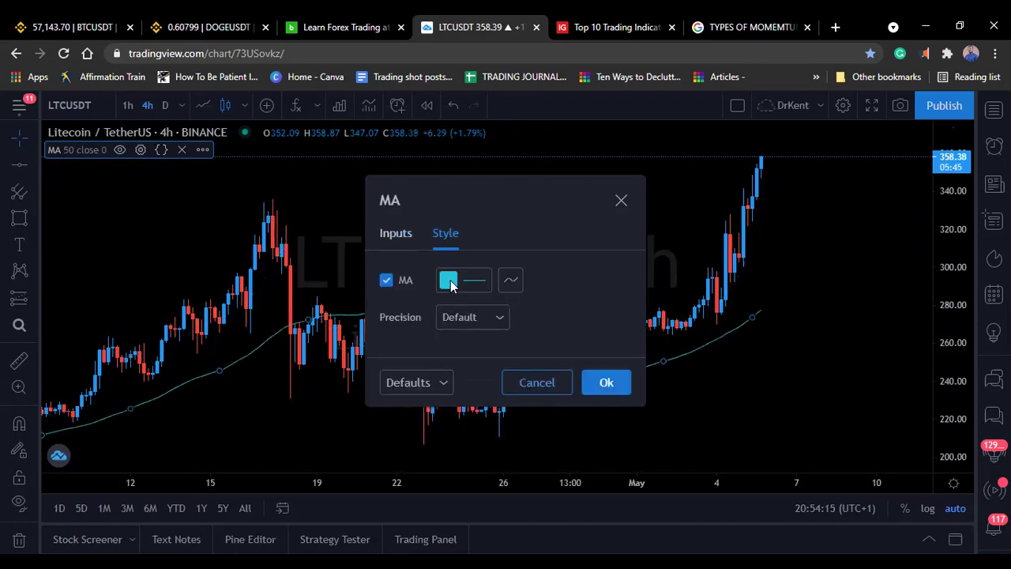
pyautogui.click(451, 283)
pyautogui.click(466, 312)
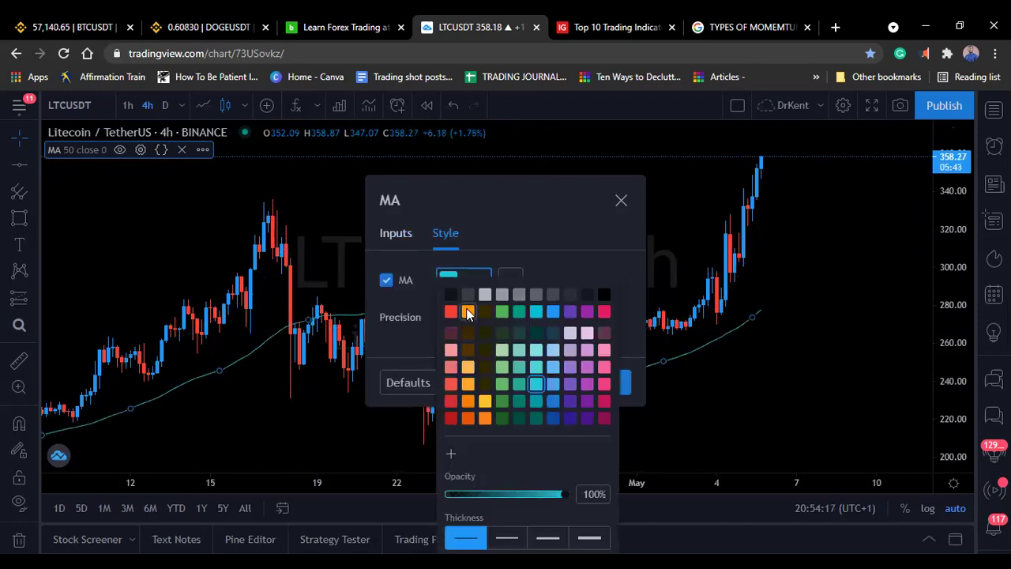
pyautogui.click(525, 527)
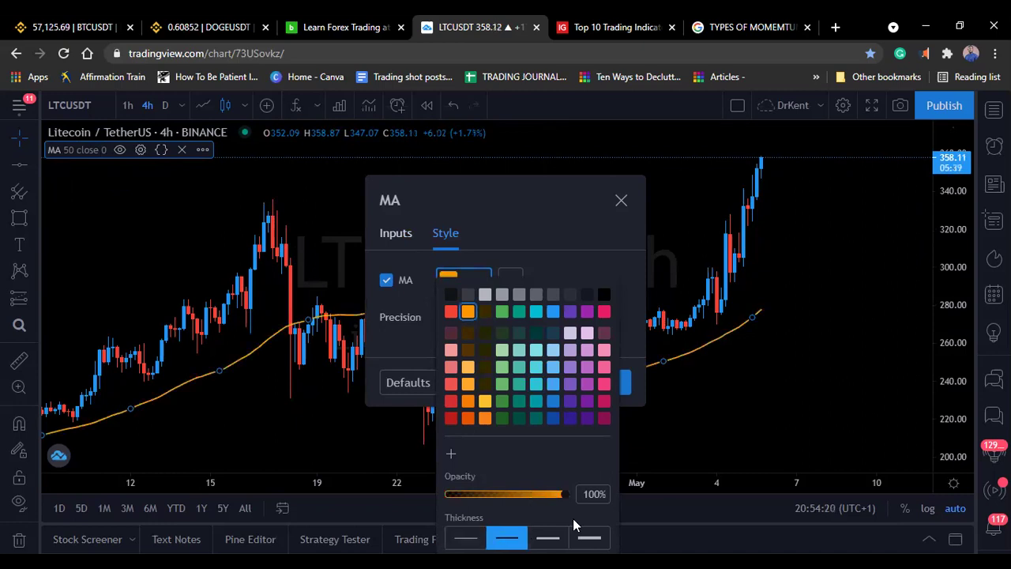
pyautogui.click(381, 345)
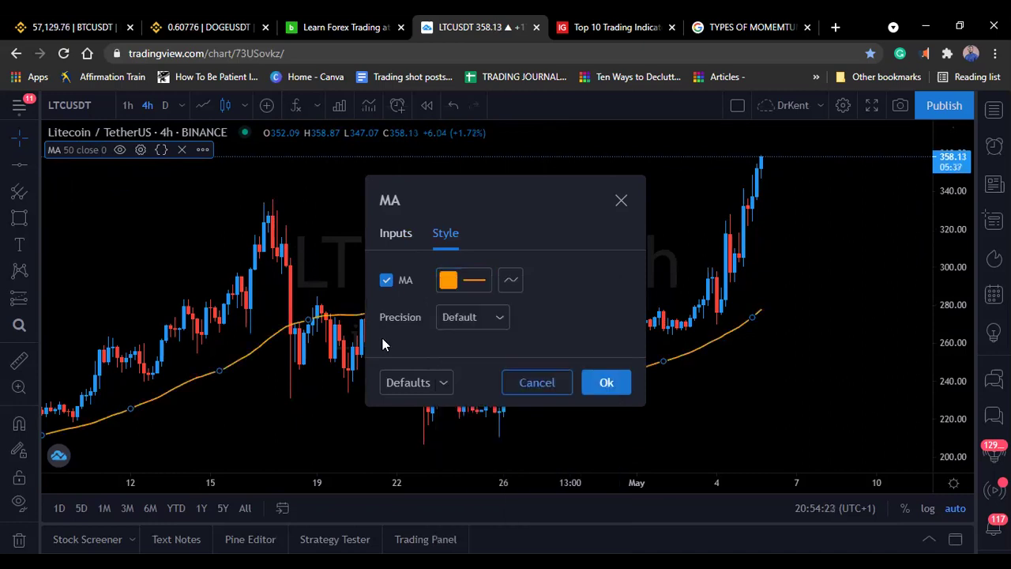
pyautogui.click(608, 381)
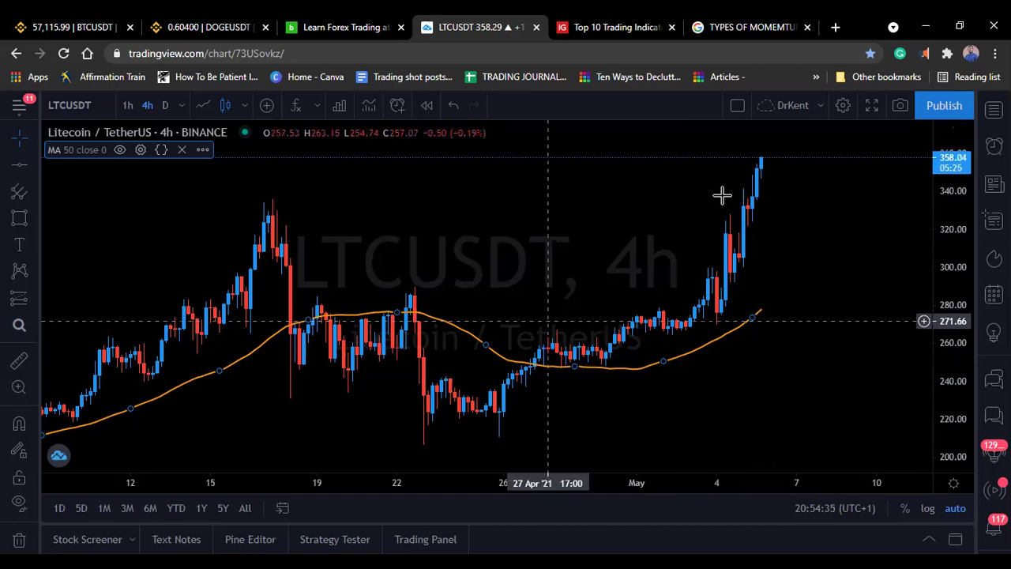
# - Hide the 50-period moving average to look at the bare price candles
pyautogui.click(119, 149)
pyautogui.hscroll(-5, 338, 354)
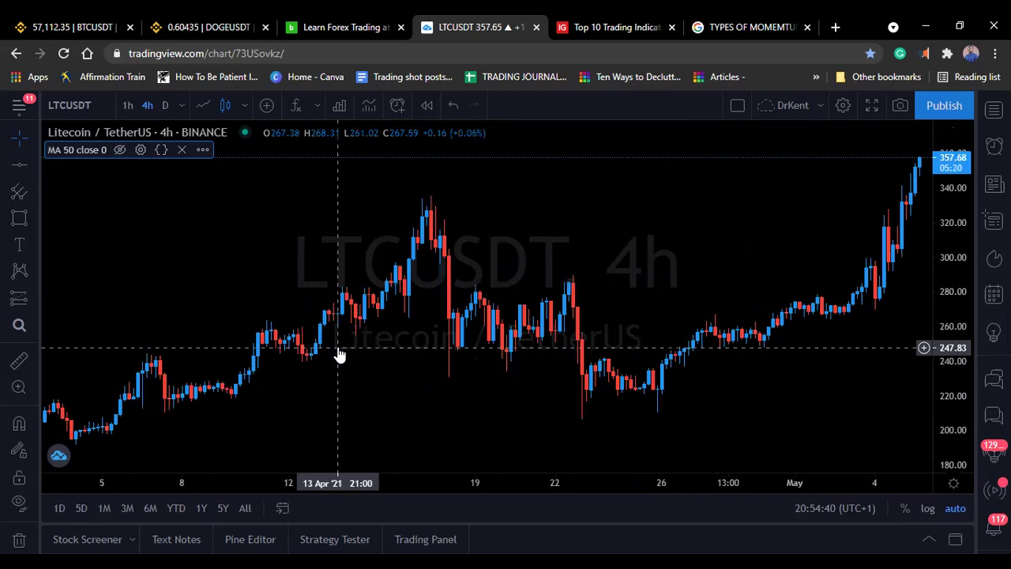
pyautogui.hscroll(3, 338, 355)
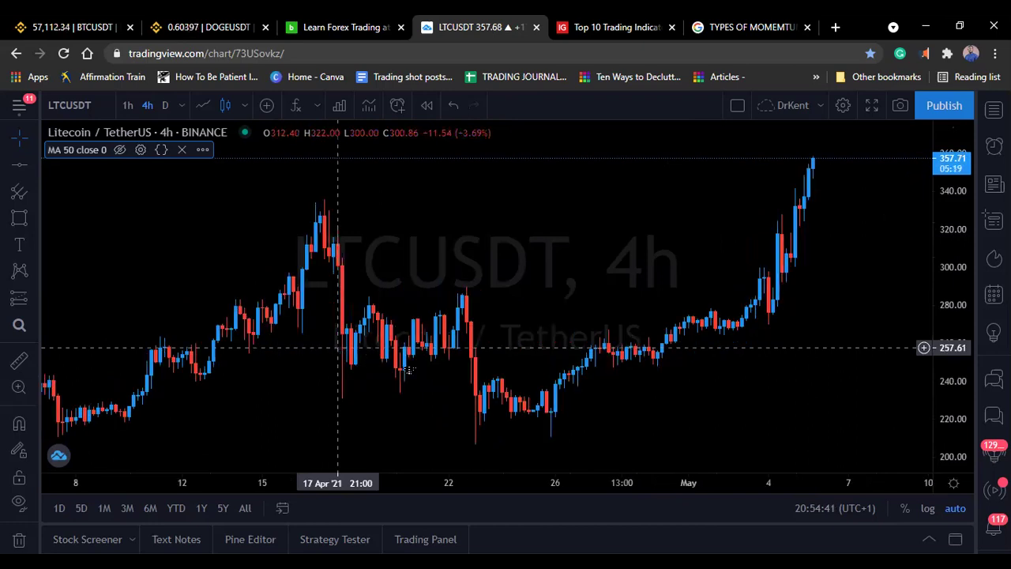
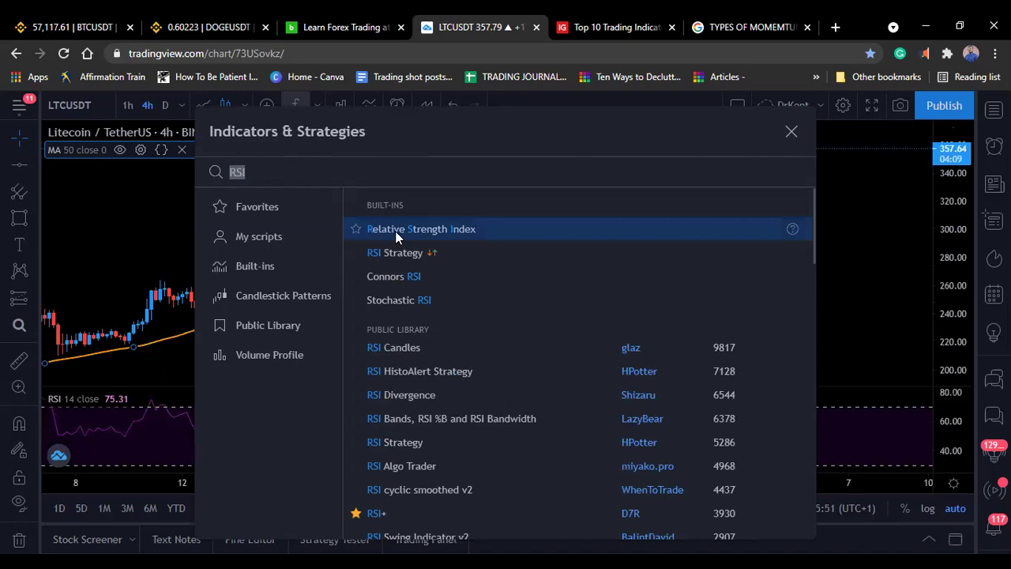
# - Review the RSI indicator's input and style settings, and enlarge its pane to more than half of the chart height
pyautogui.click(104, 216)
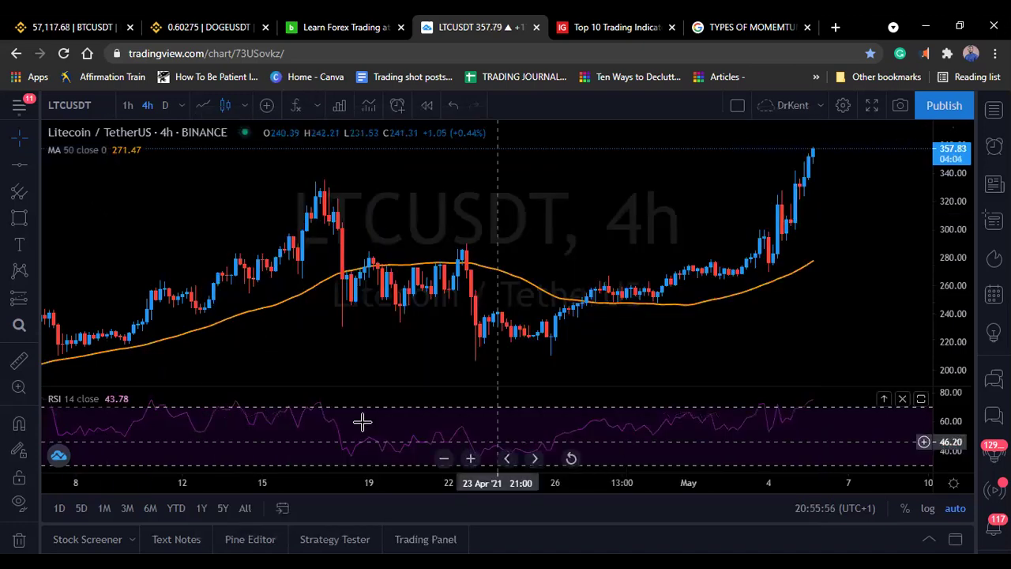
pyautogui.click(133, 398)
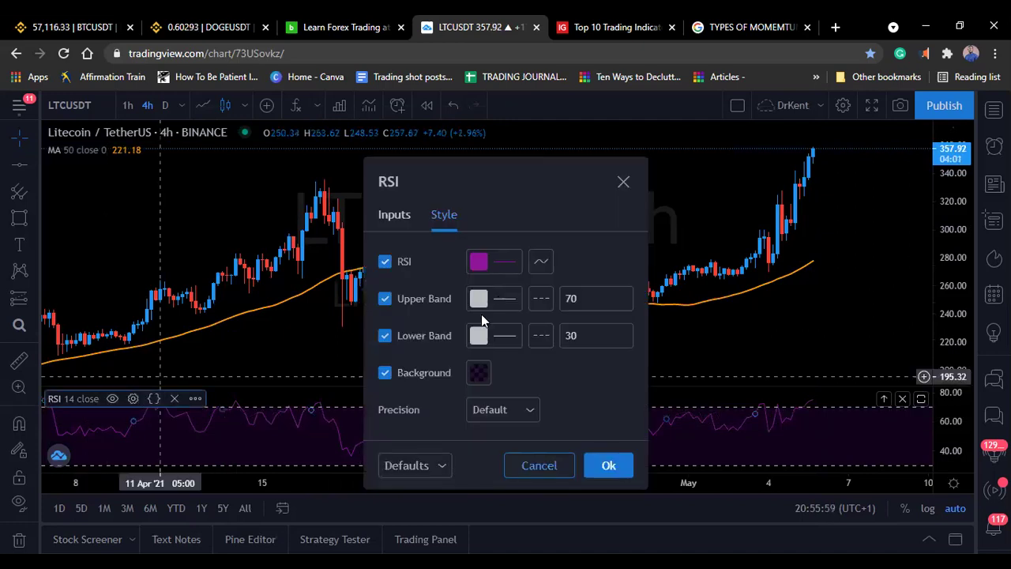
pyautogui.click(403, 217)
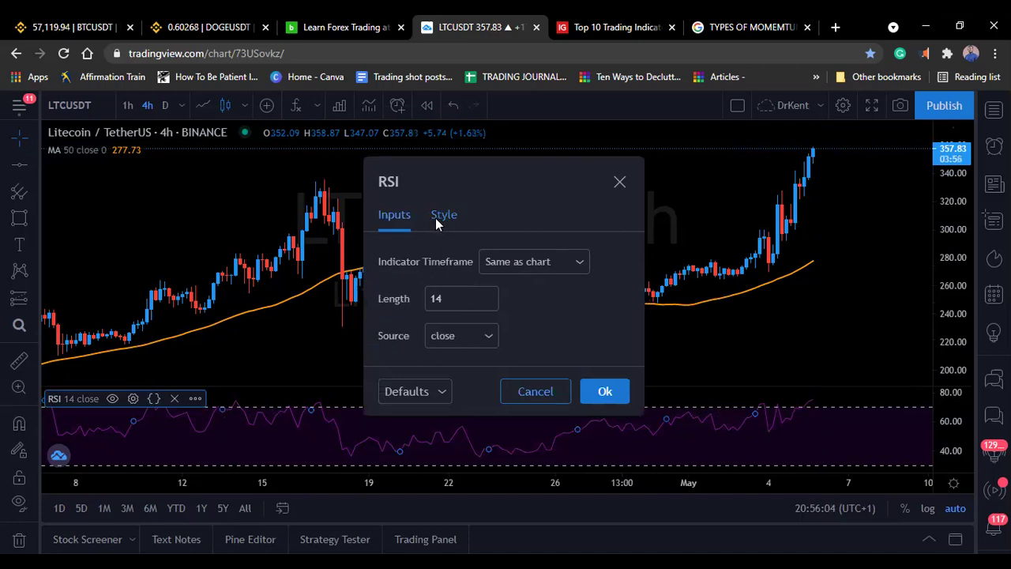
pyautogui.click(437, 219)
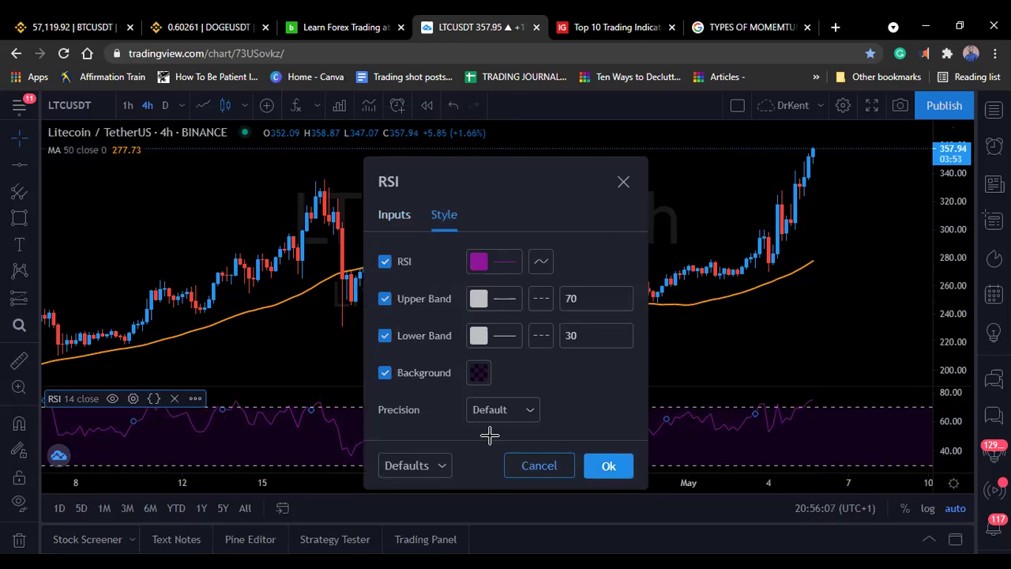
pyautogui.press('Escape')
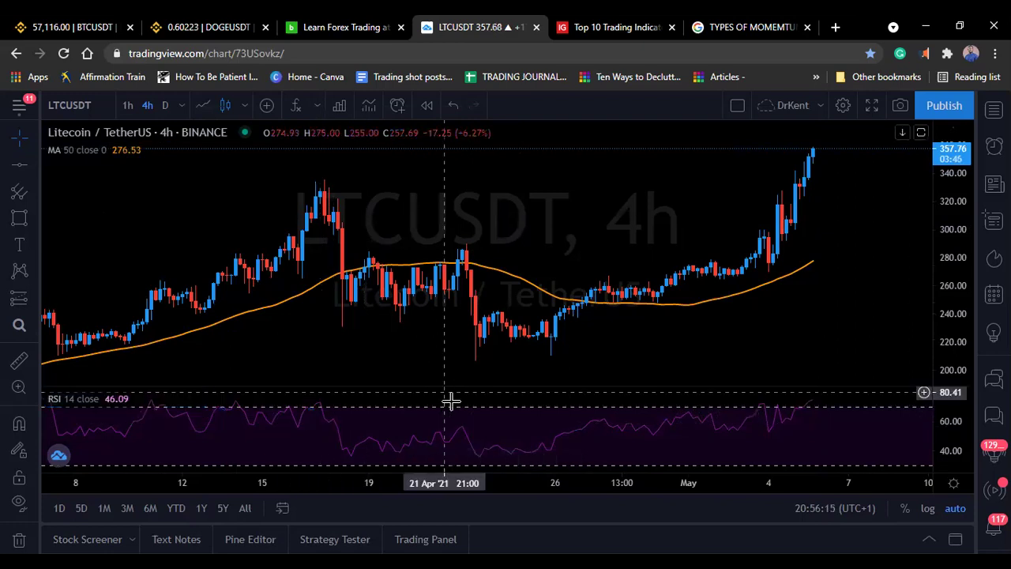
pyautogui.moveTo(456, 384); pyautogui.dragTo(514, 273)
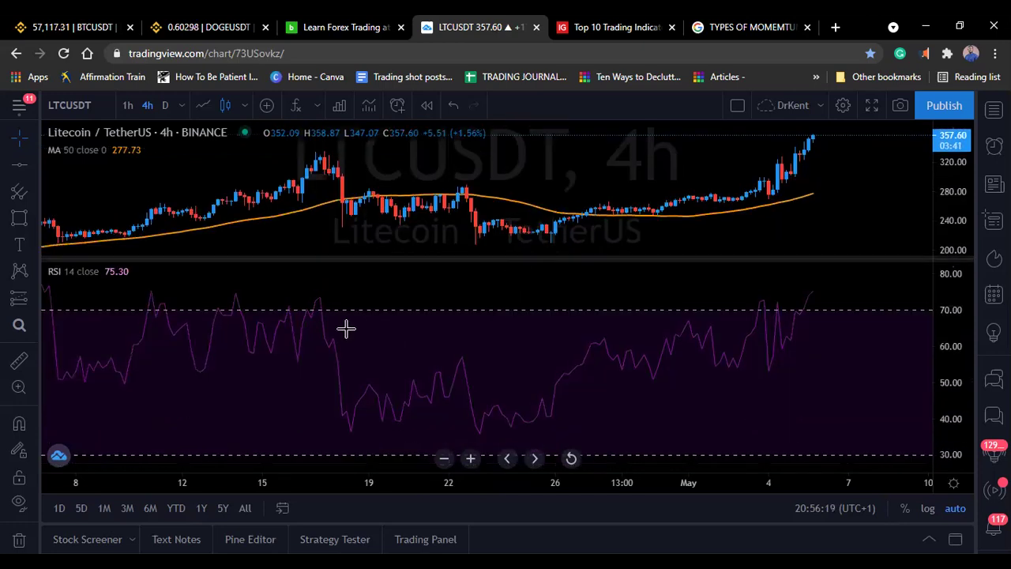